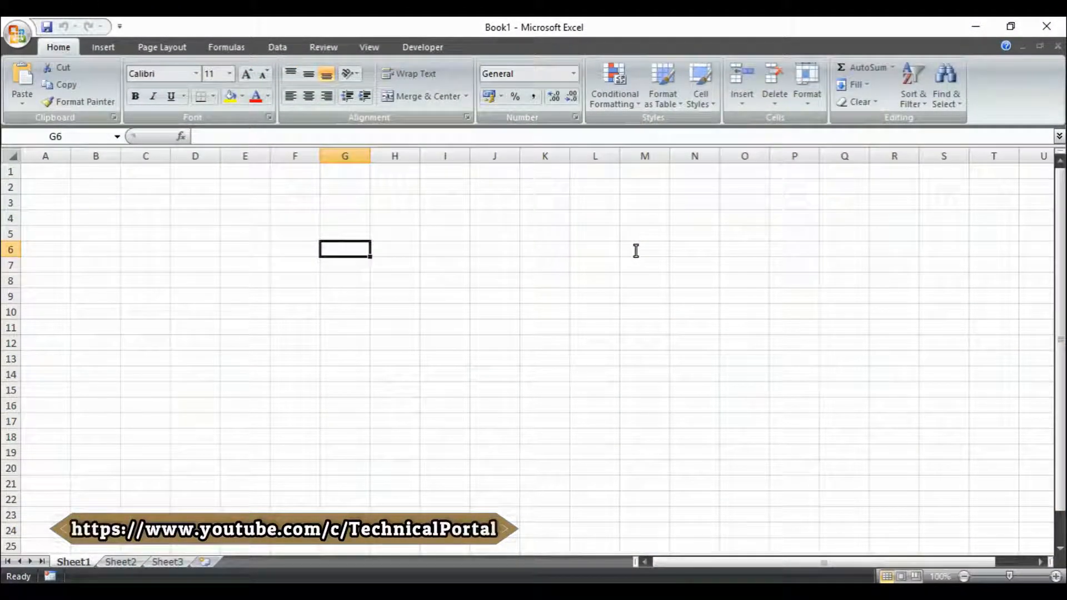
Launch the On-Screen Keyboard (OSK), place it clear of the data area, and open the recent workbook "23 Count items in list".
key("super")
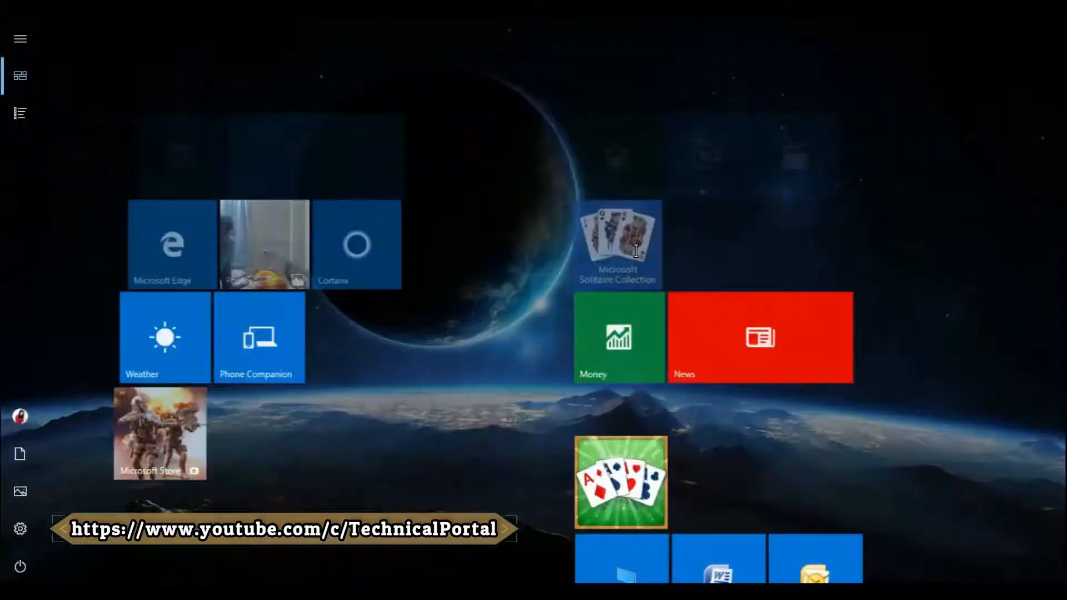
type("OSK")
key("Return")
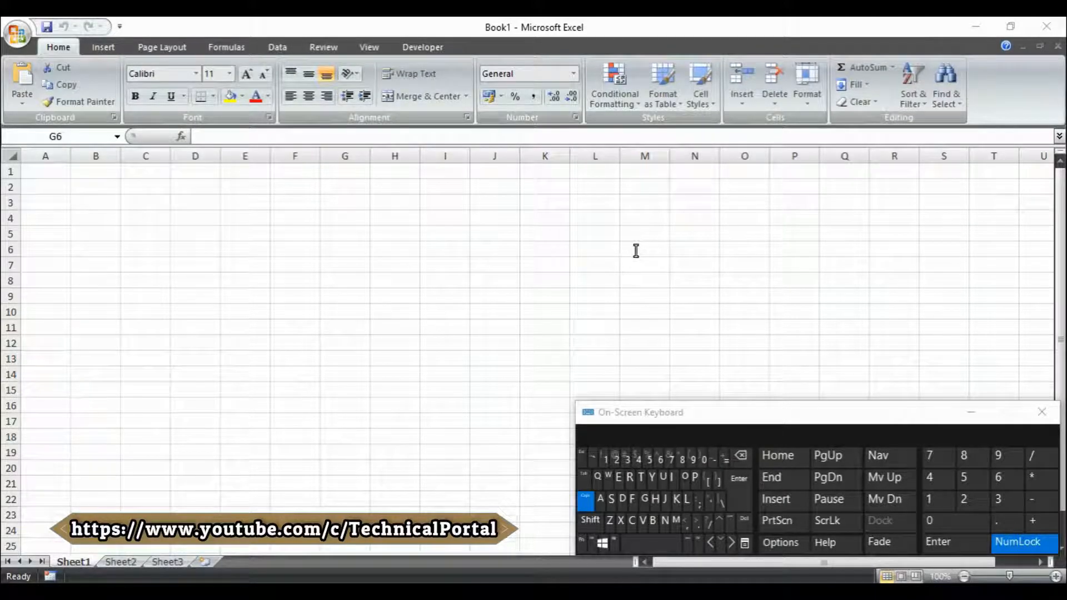
left_click_drag(712, 419, 710, 409)
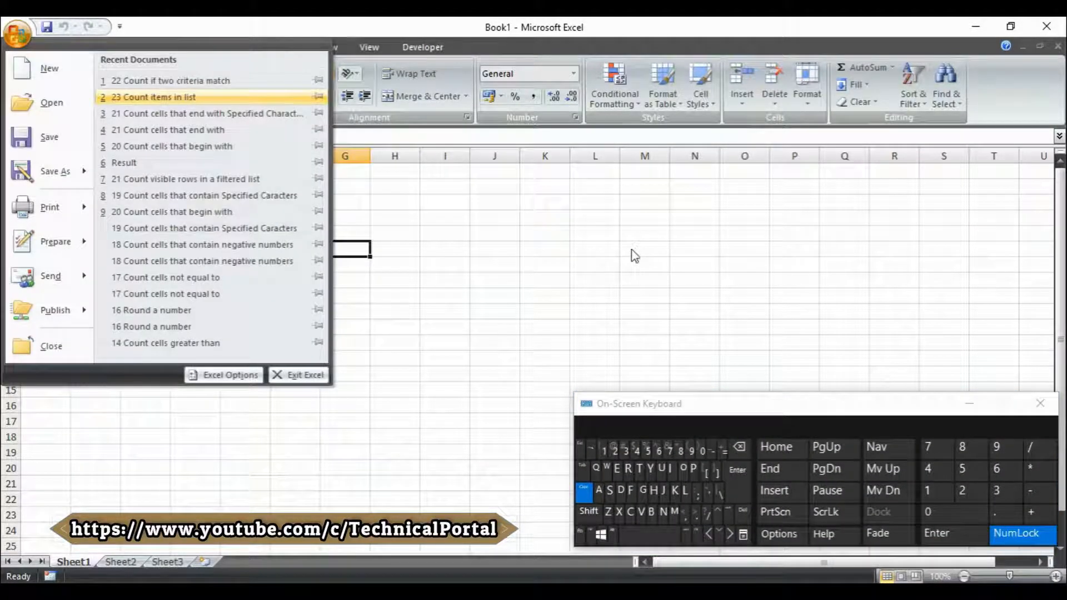
left_click(634, 256)
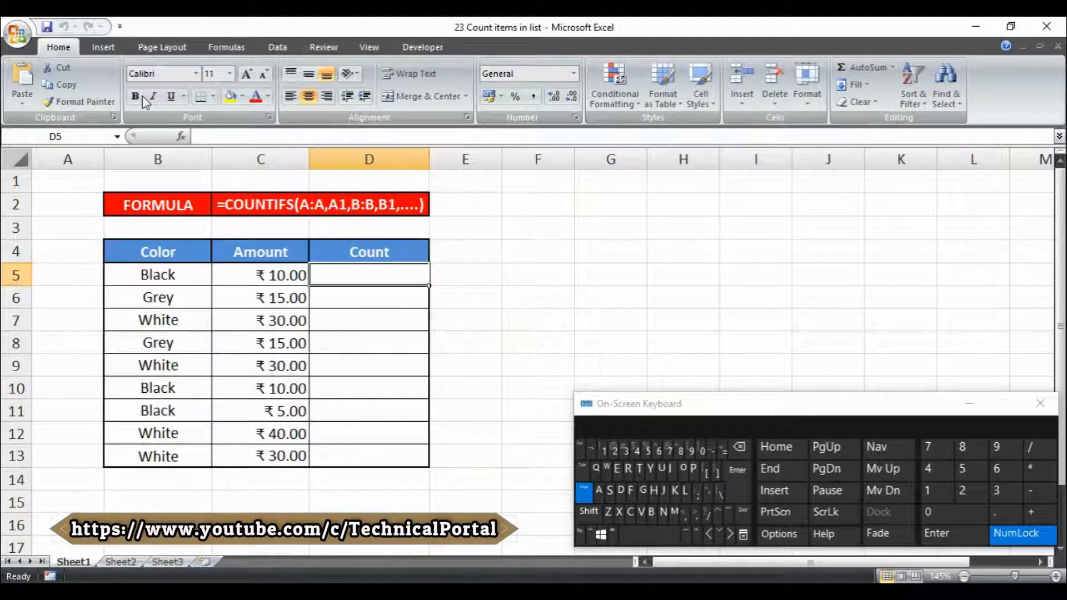
Start a COUNTIFS formula in cell D5 with B:B as the first criteria range and B5 as its criterion.
double_click(360, 274)
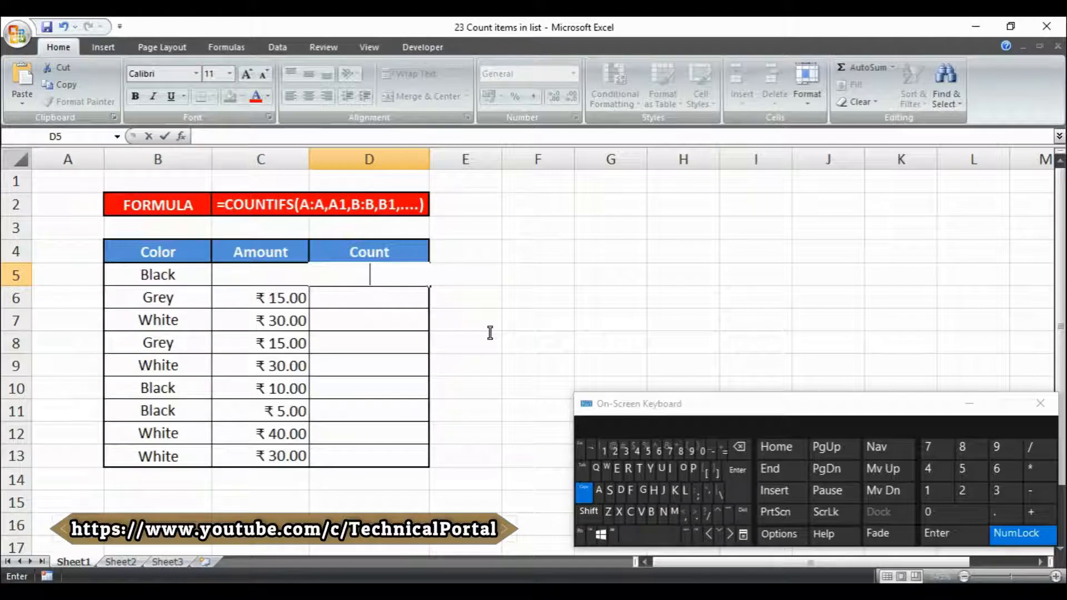
type("=")
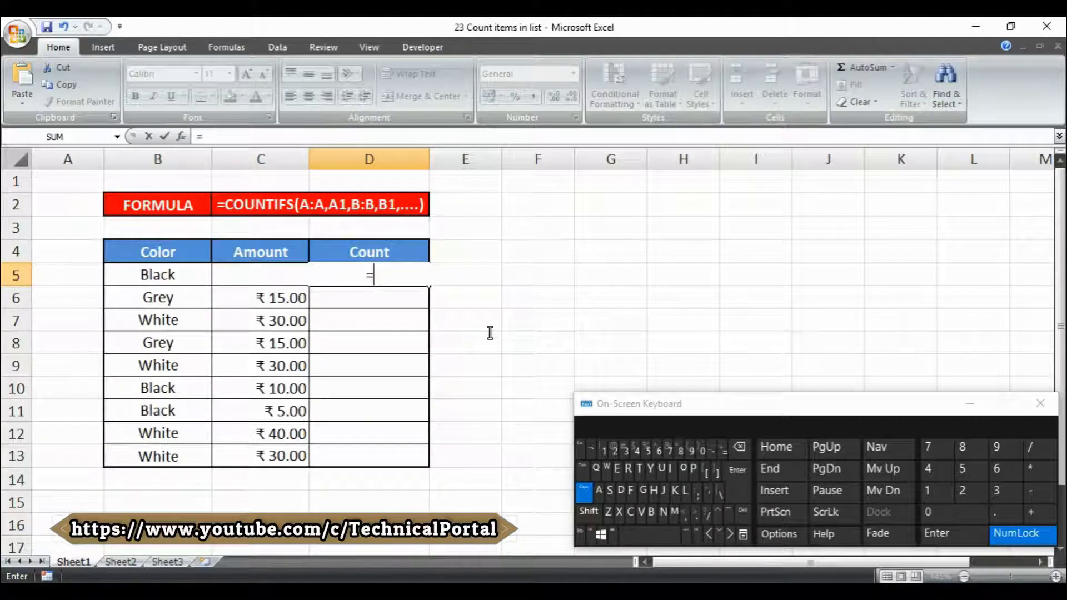
type("COUNT")
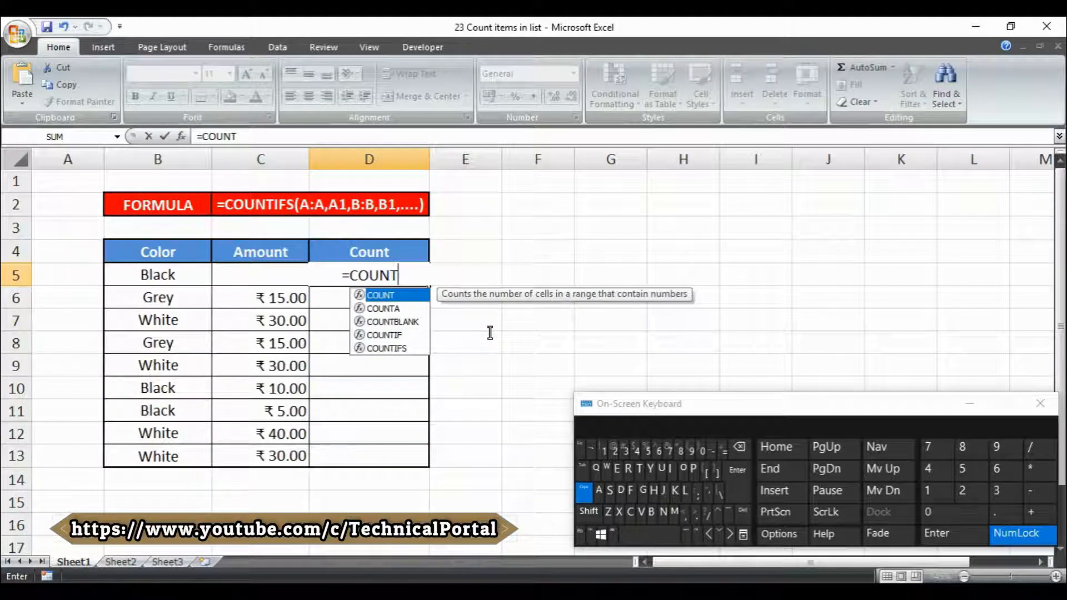
type("IFS")
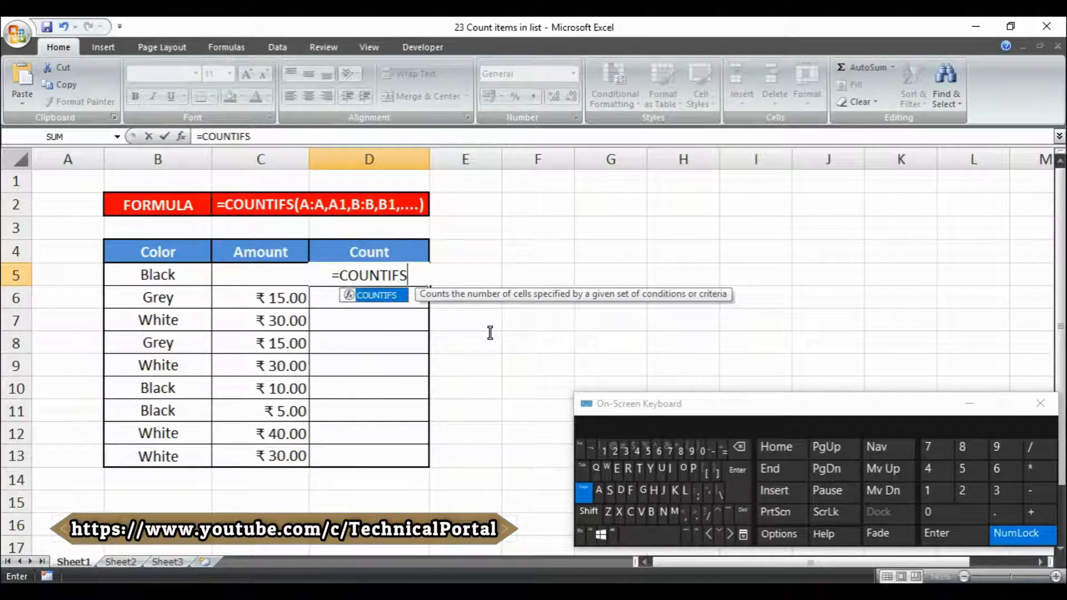
type("(")
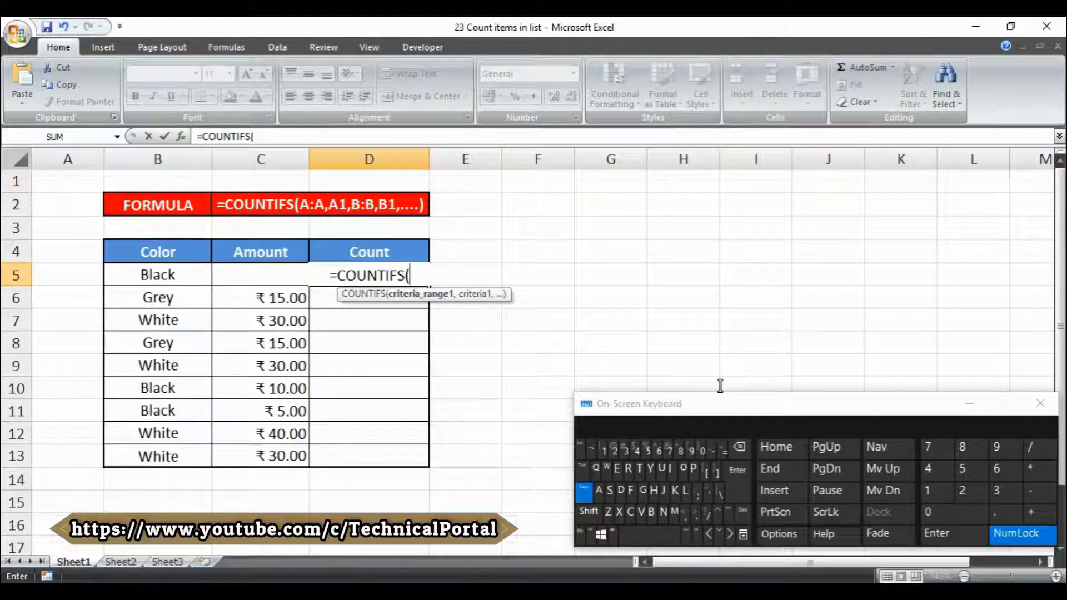
type("B")
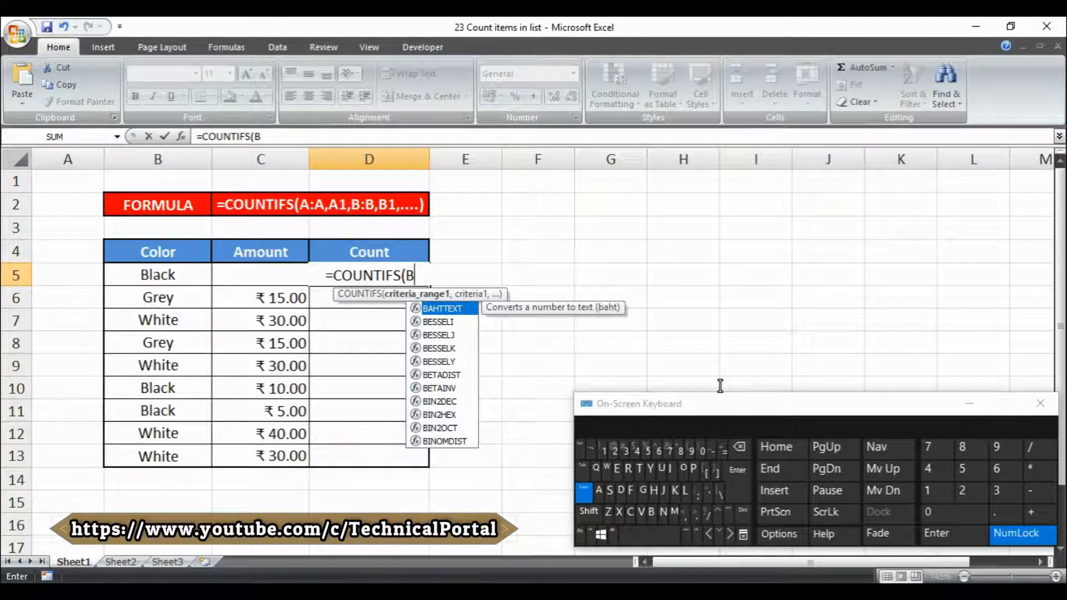
type(":B")
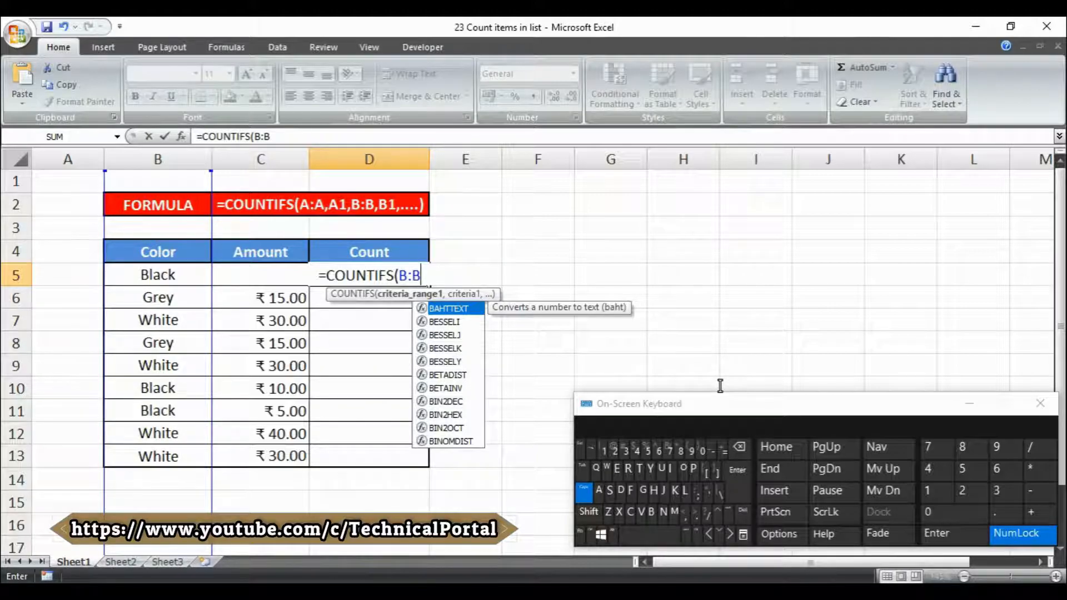
type(",")
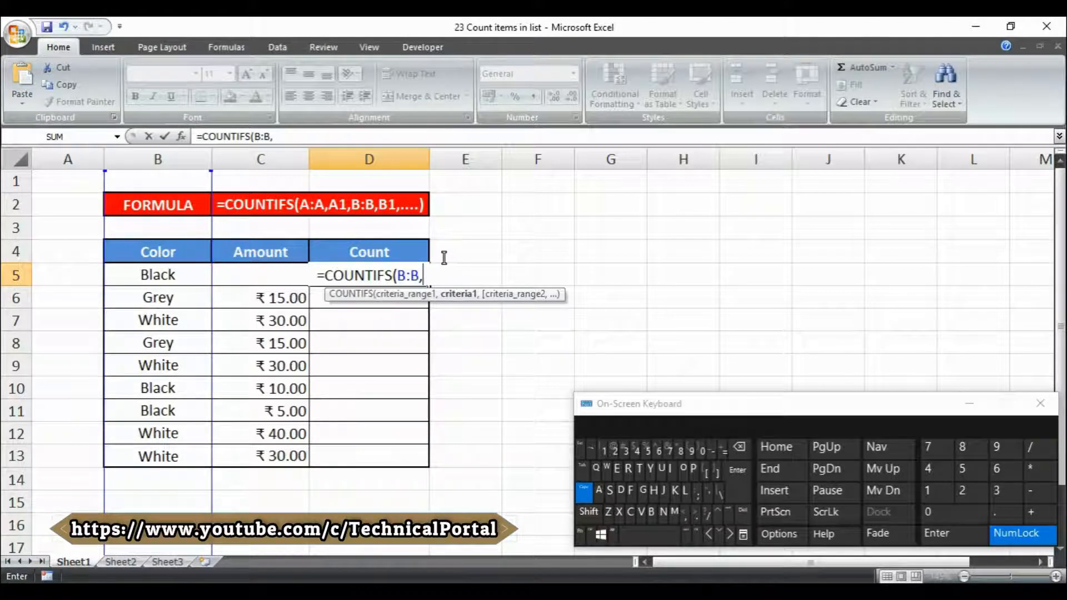
type("B5")
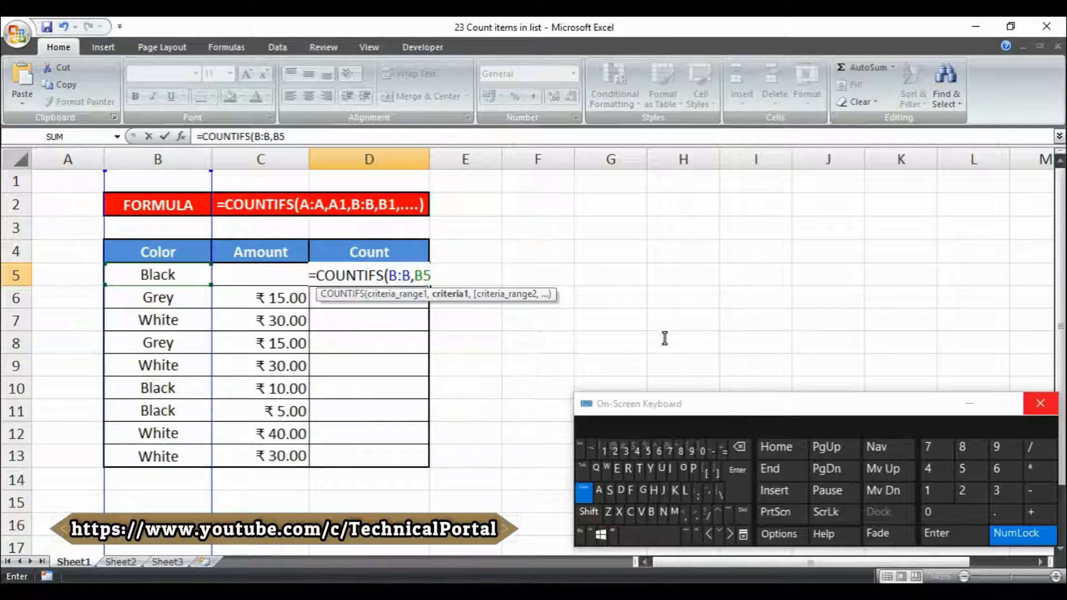
Complete the D5 formula with C:C as the second criteria range and C10 as its criterion, keeping D5 selected.
type(",")
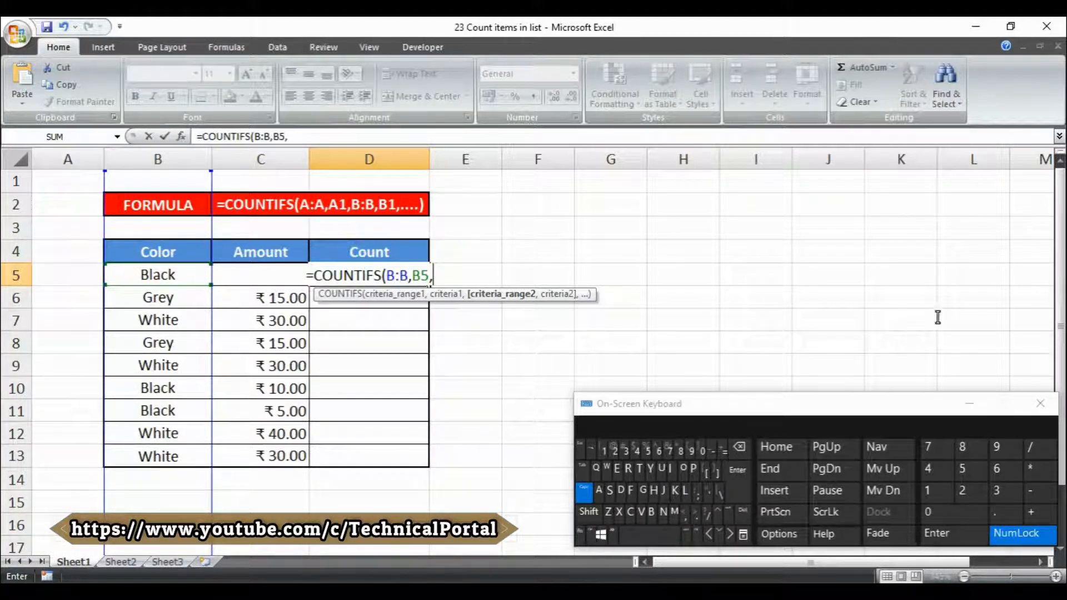
type("C")
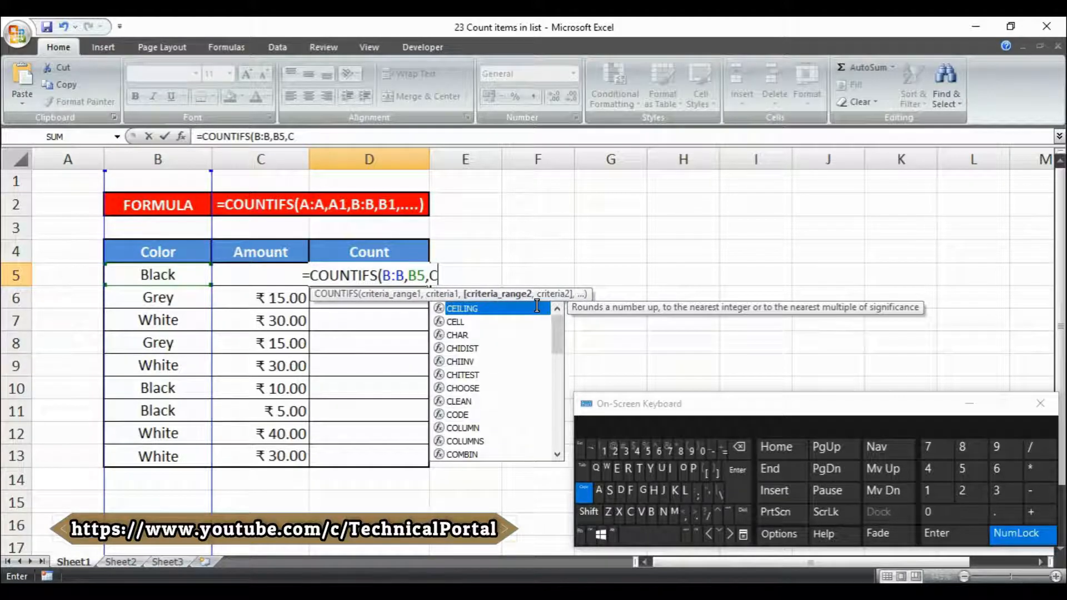
type(":C")
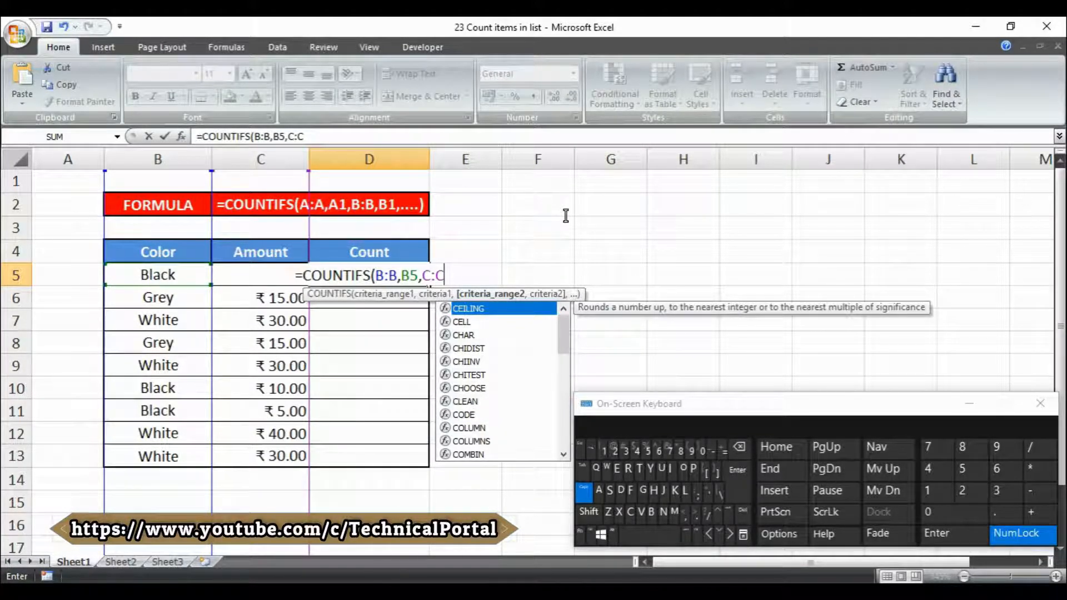
type(",")
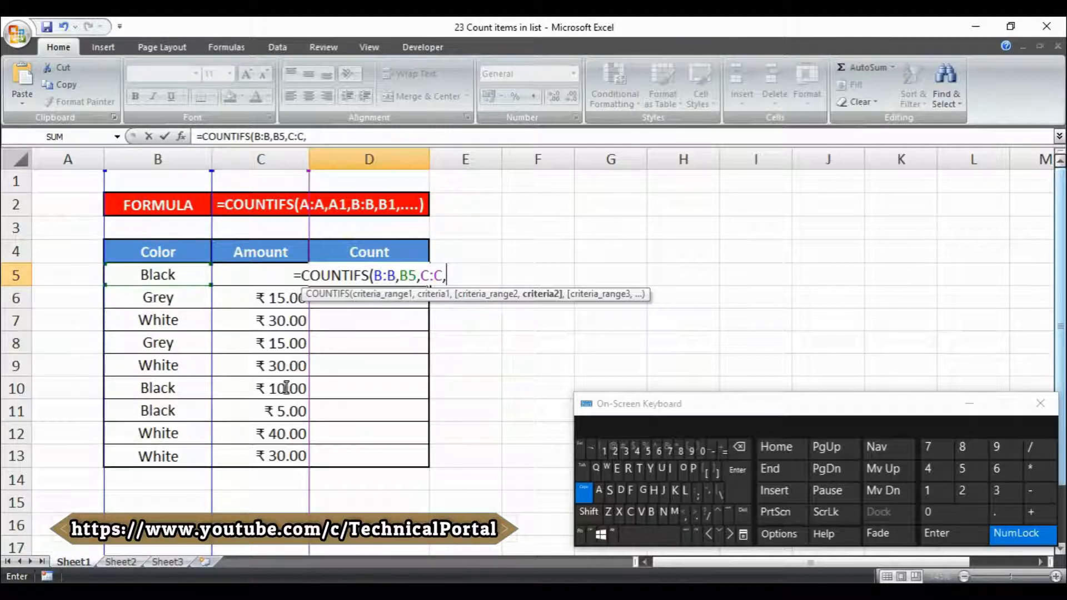
type("C10")
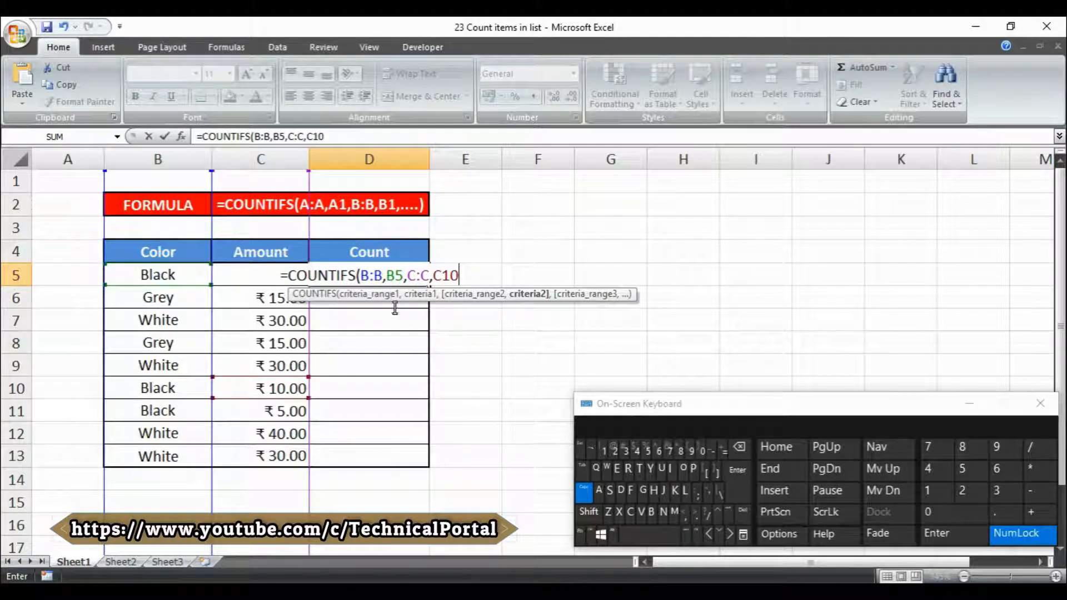
key("shift")
type(")")
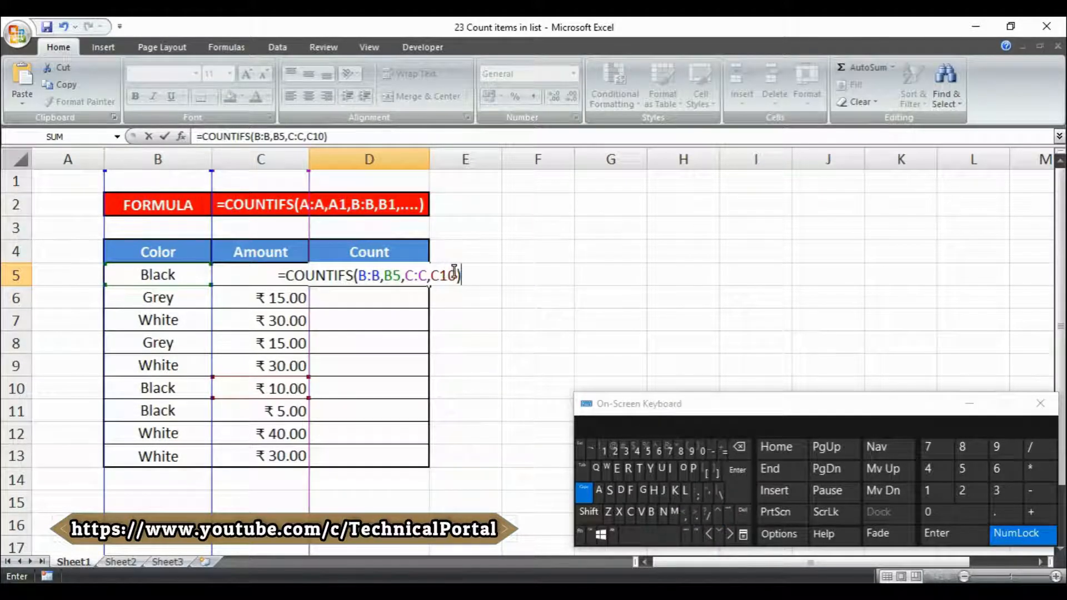
key("ctrl+Return")
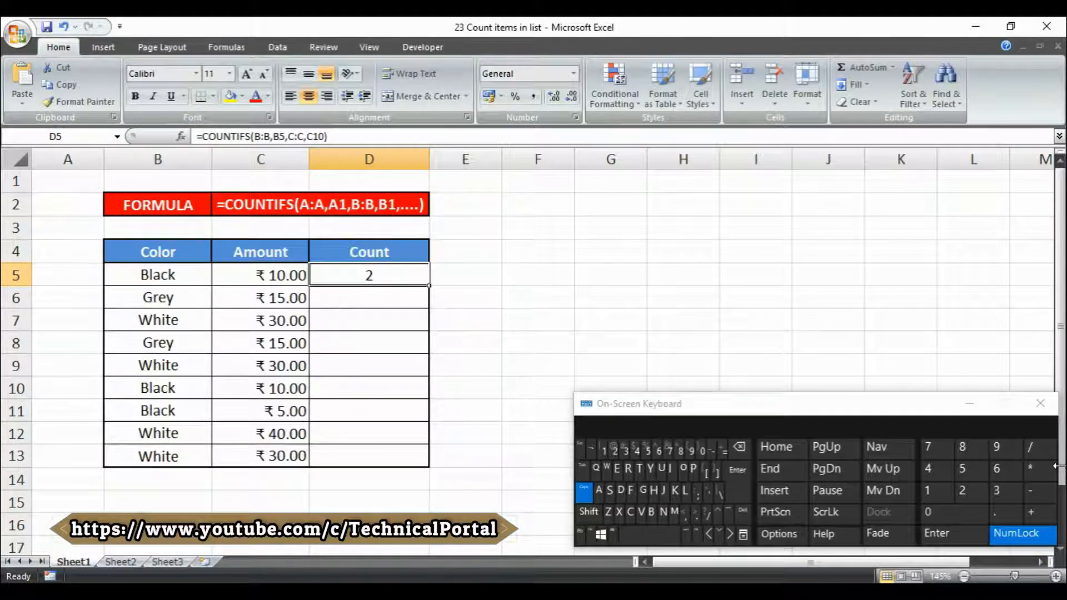
key("Left")
key("Left")
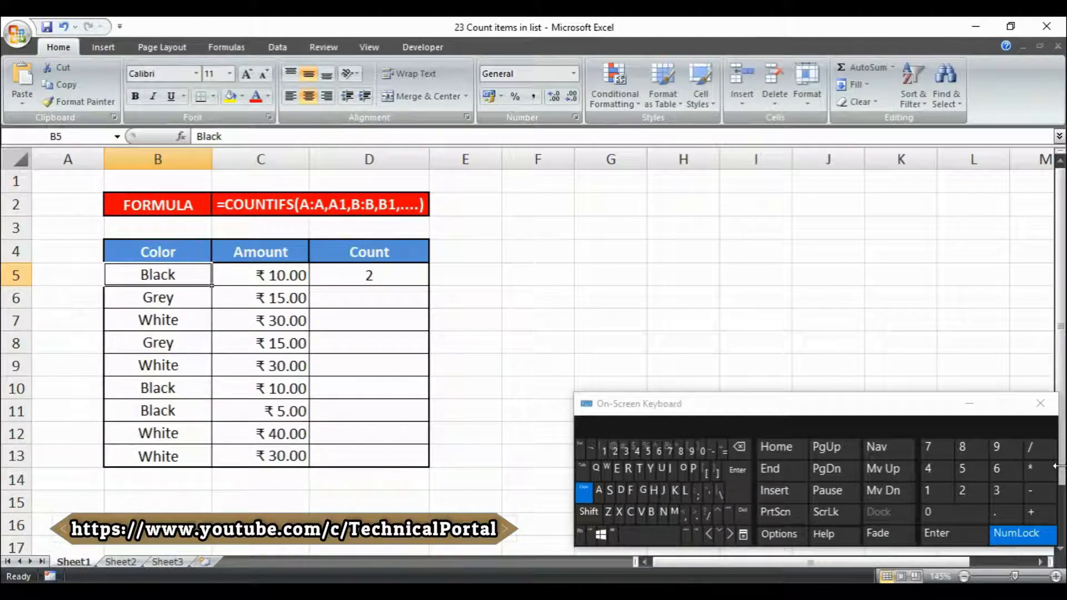
key("Right")
key("Right")
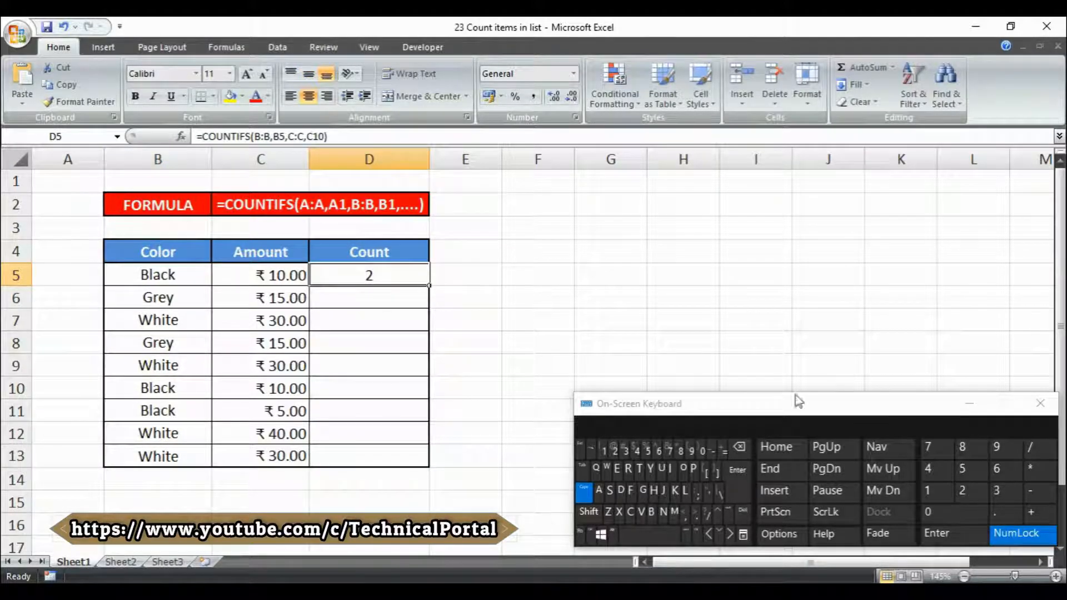
Set the second criterion in D5's COUNTIFS formula to C5 and fill the formula down through D13.
double_click(384, 277)
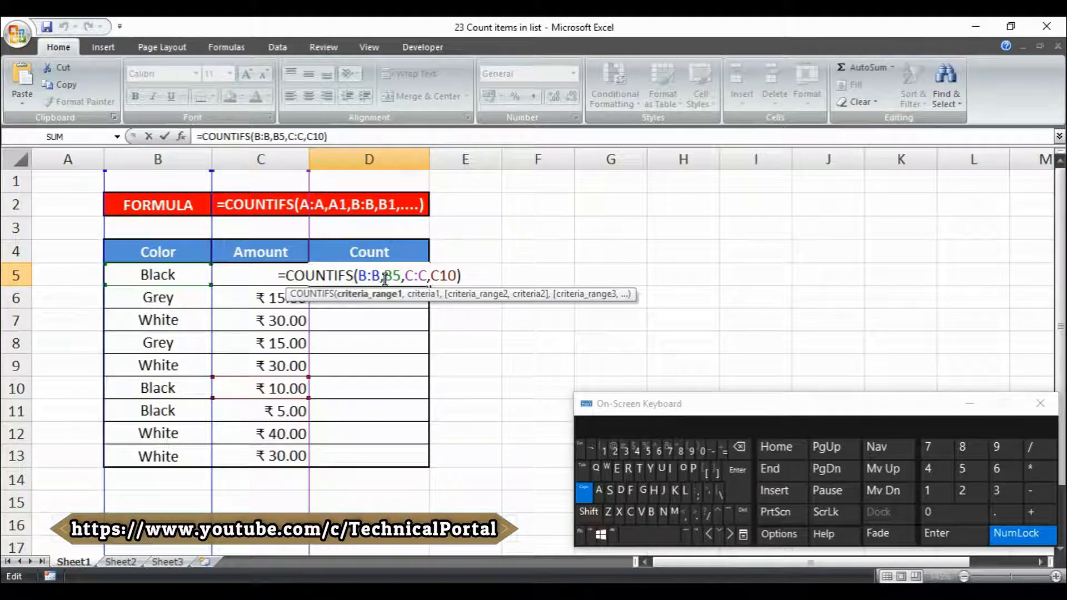
double_click(384, 278)
left_click(179, 278)
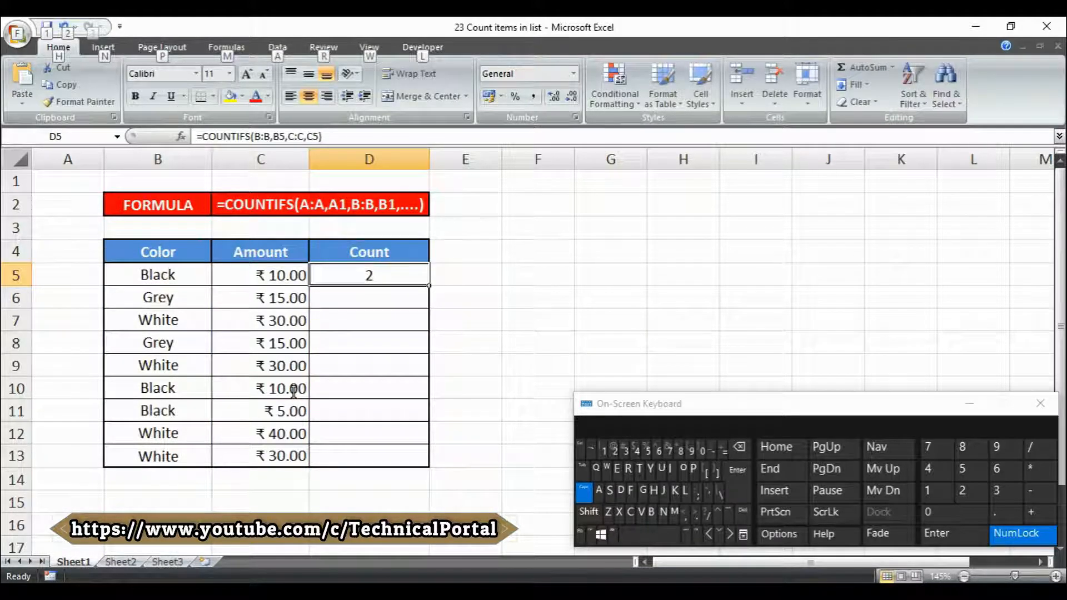
left_click_drag(429, 286, 430, 467)
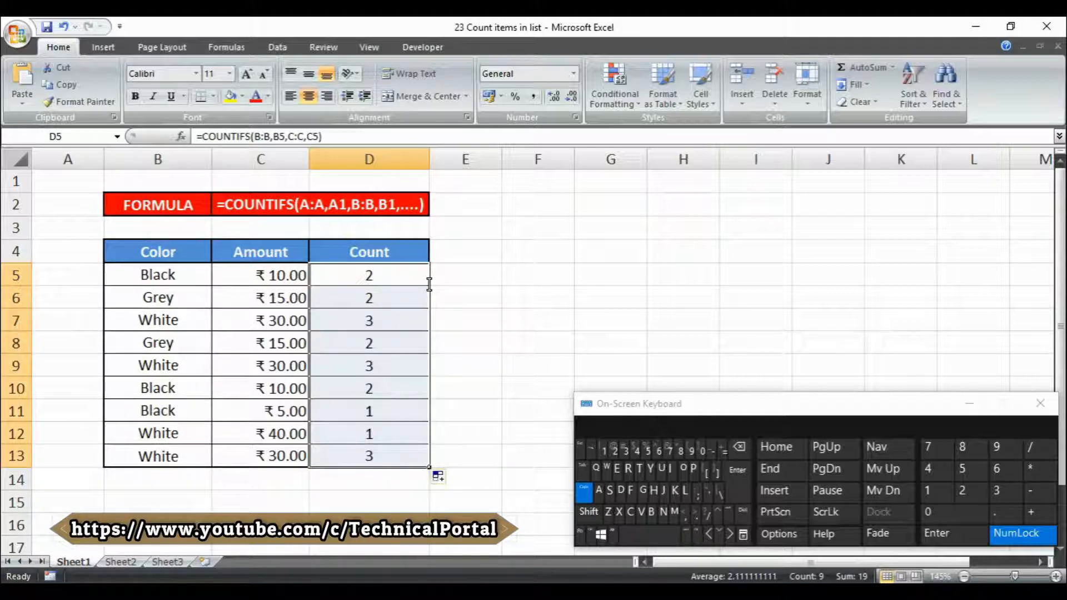
Review the filled counts in D6:D13 and the color and amount entries in row 9.
key("Down")
key("shift+Down")
key("shift+Down")
key("shift+Down")
key("shift+Down")
key("shift+Down")
key("shift+Down")
key("shift+Down")
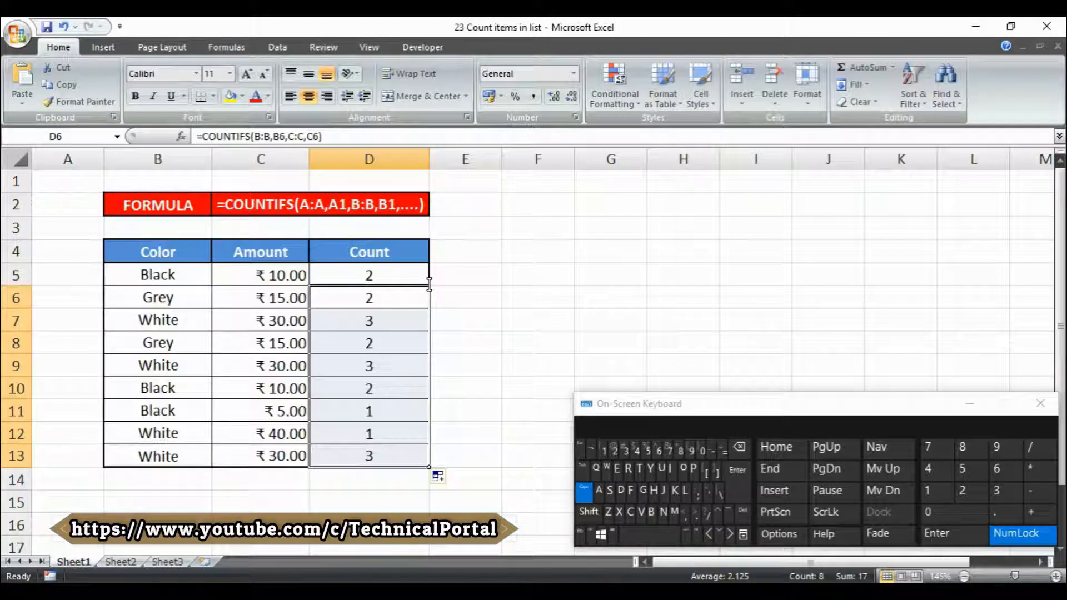
left_click(158, 366)
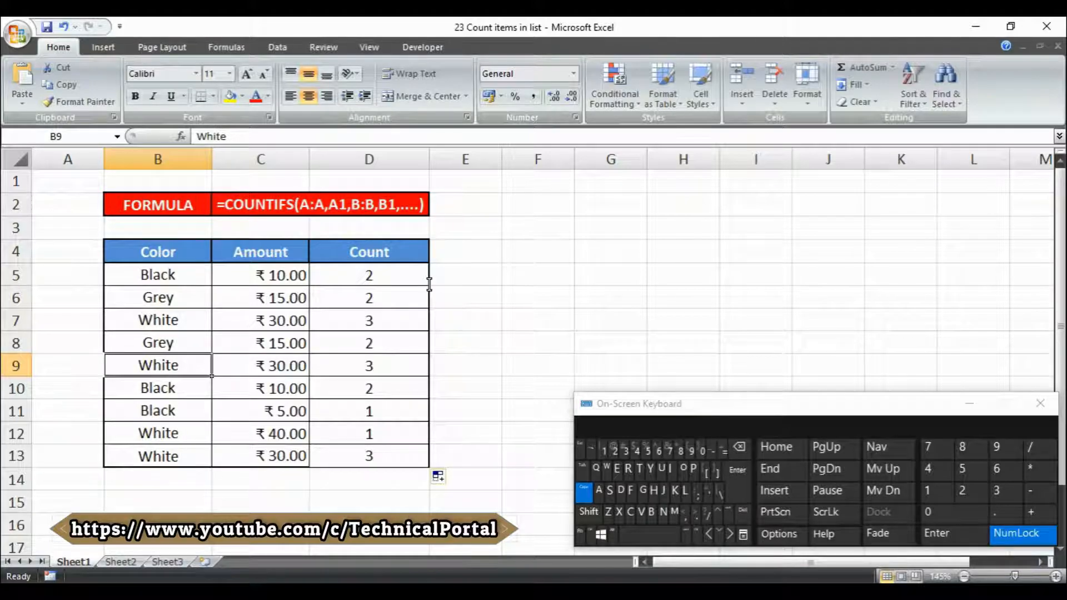
key("Right")
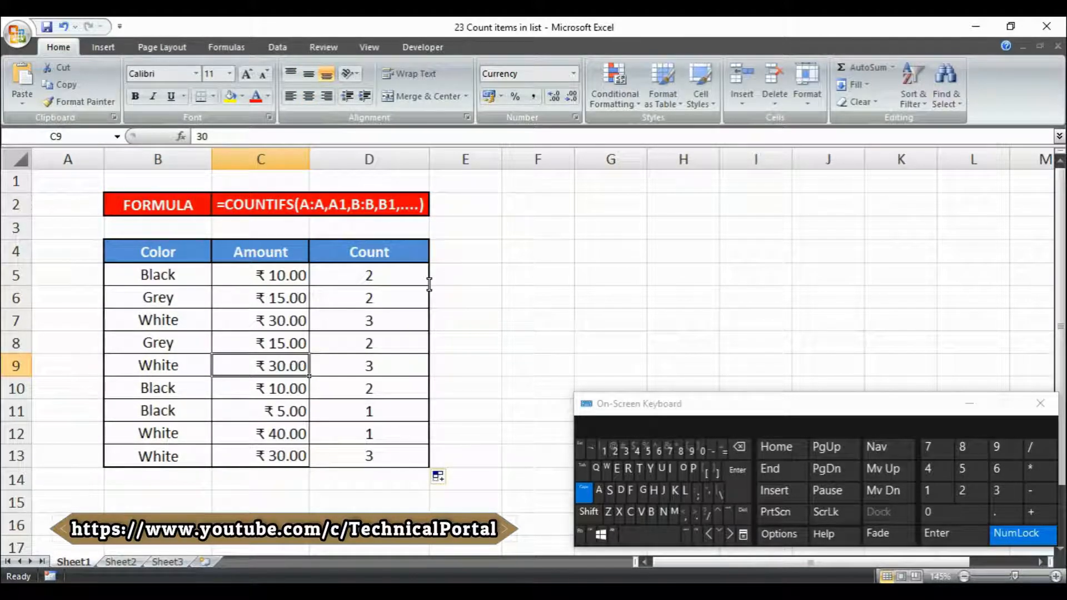
Inspect the function name in D5's COUNTIFS formula without changing it.
double_click(371, 276)
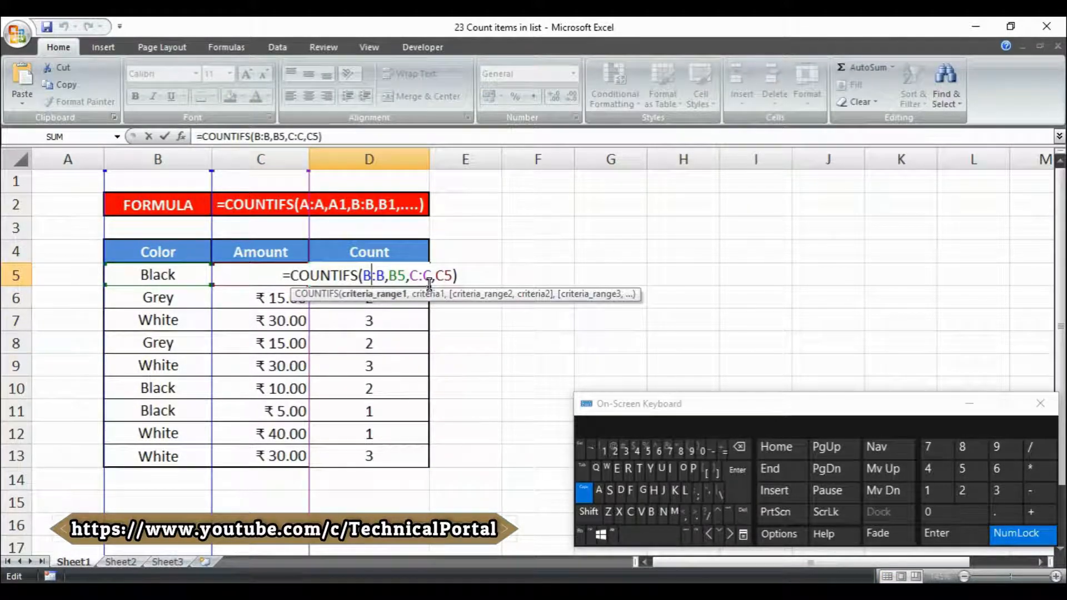
left_click_drag(359, 276, 299, 277)
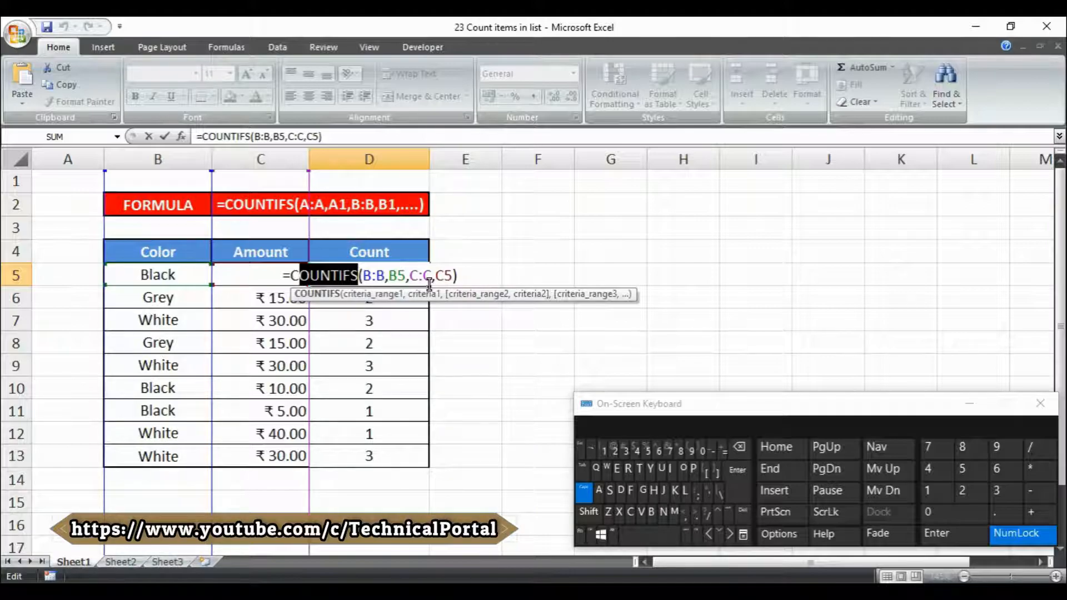
key("Return")
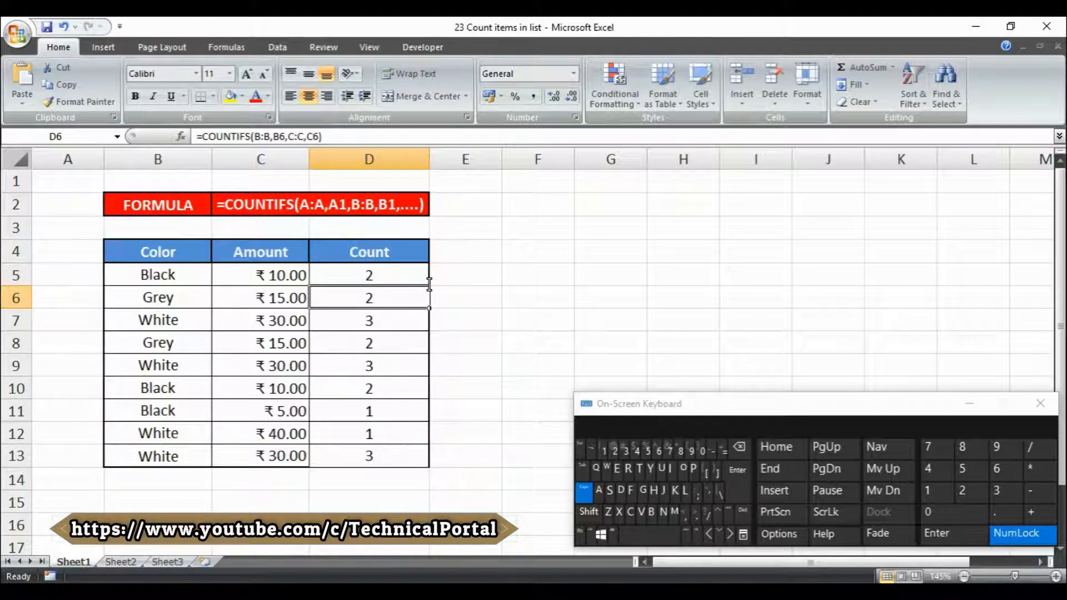
Examine the criteria ranges and criteria in D5's formula, from B:B through to C:C, and return to cell D5.
double_click(429, 283)
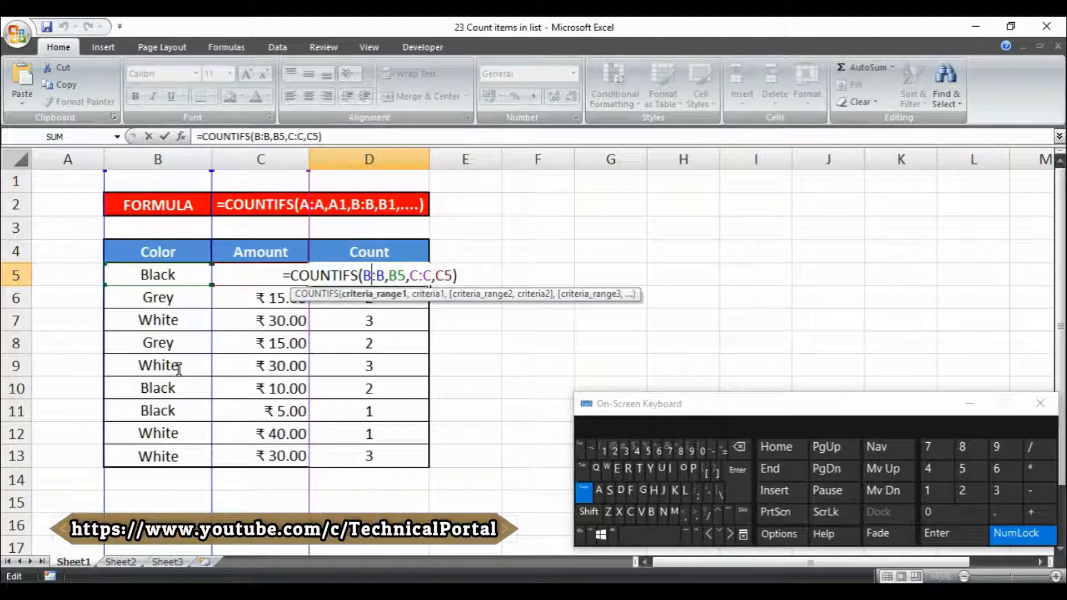
key("Right")
key("Right")
key("Right")
key("Right")
key("Right")
key("Right")
key("Right")
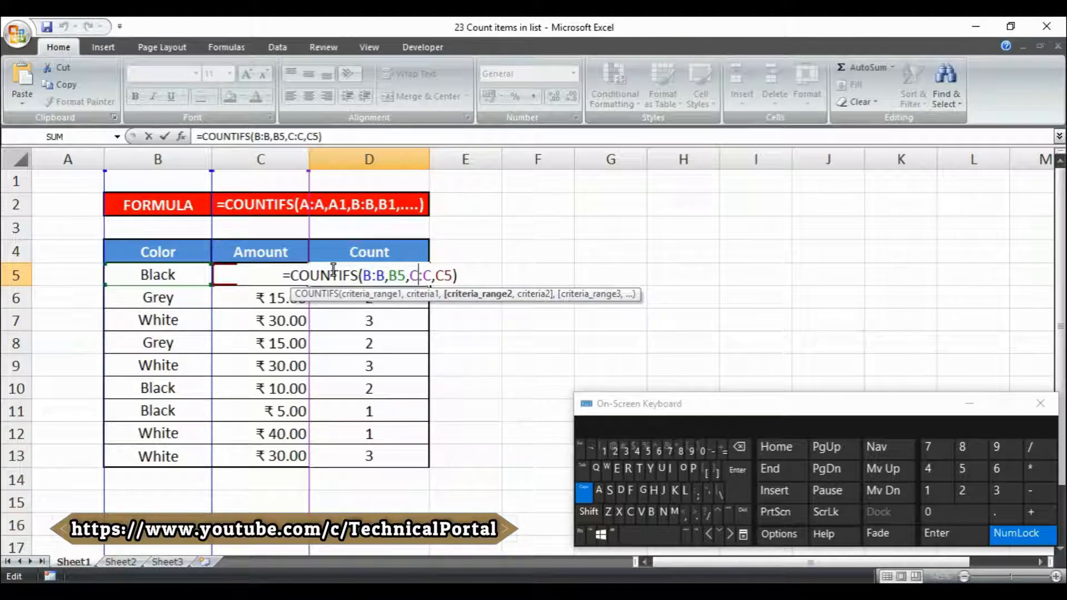
key("Return")
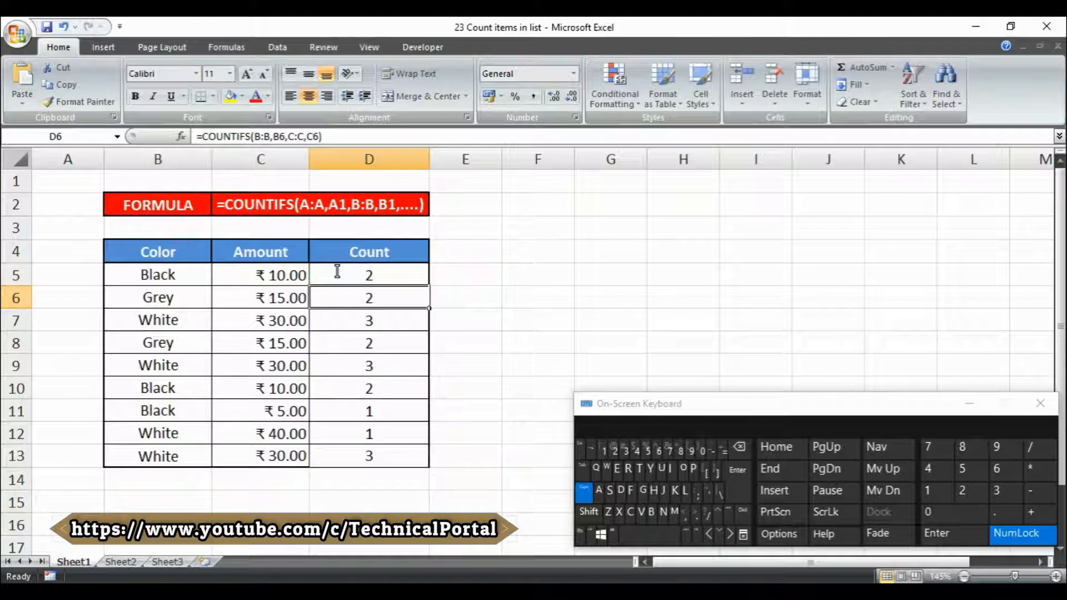
left_click(337, 272)
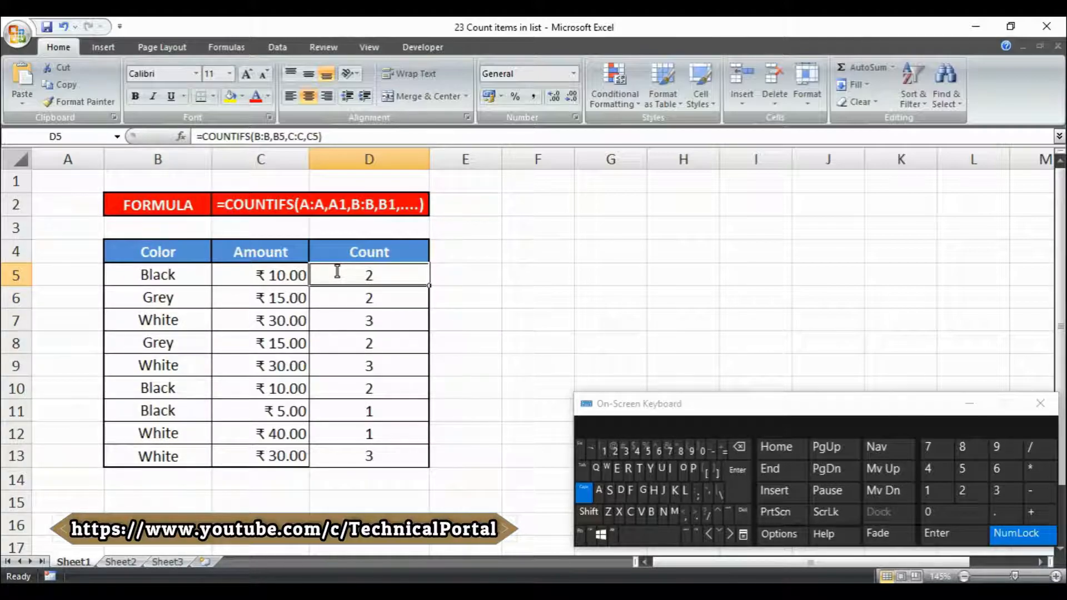